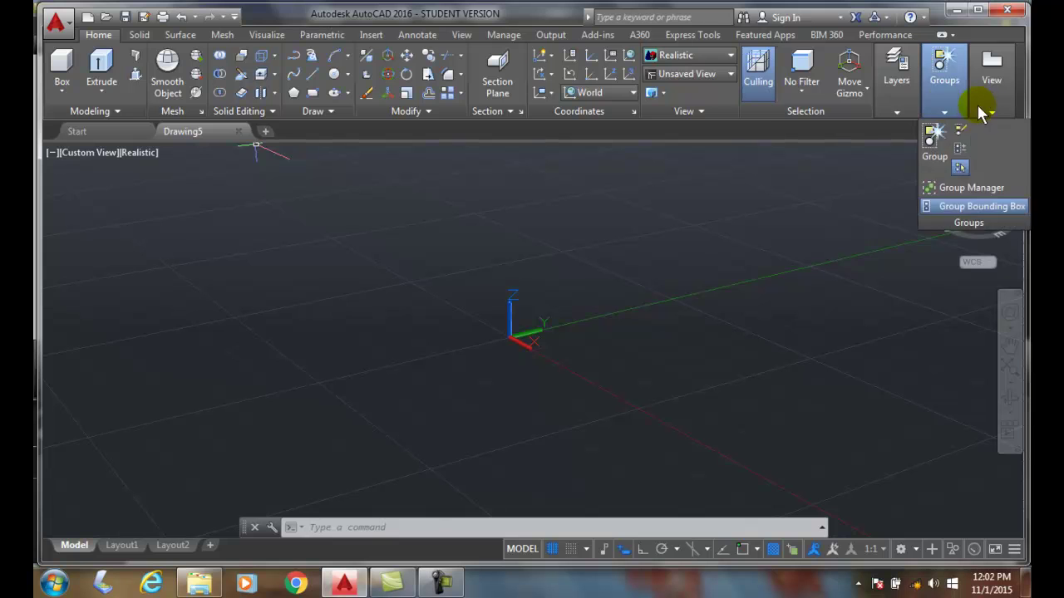
Expand the Modeling panel, pin it open, then let it collapse again
left_click(116, 110)
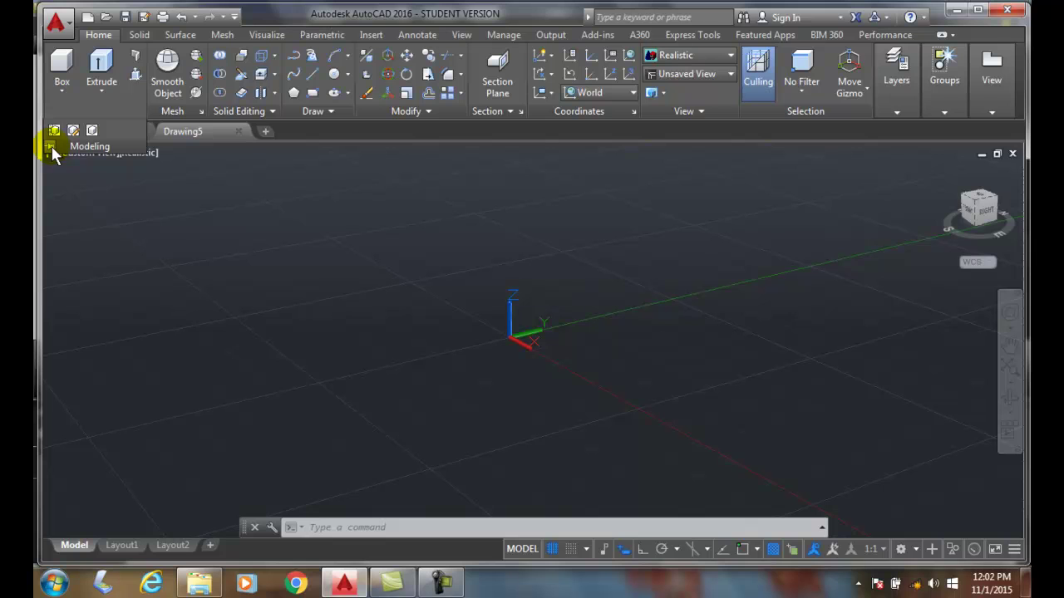
left_click(50, 148)
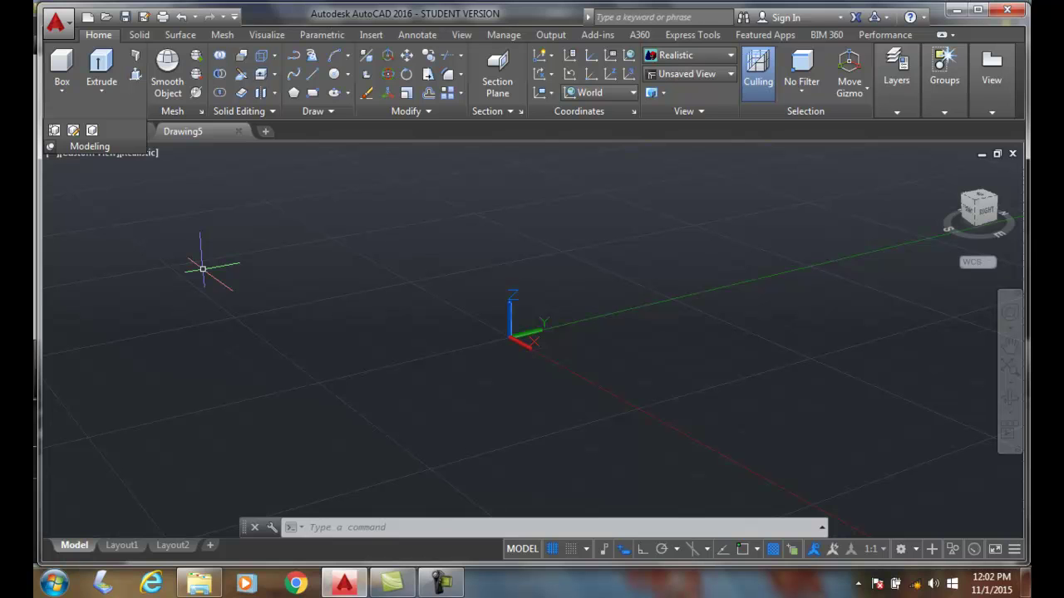
left_click(50, 147)
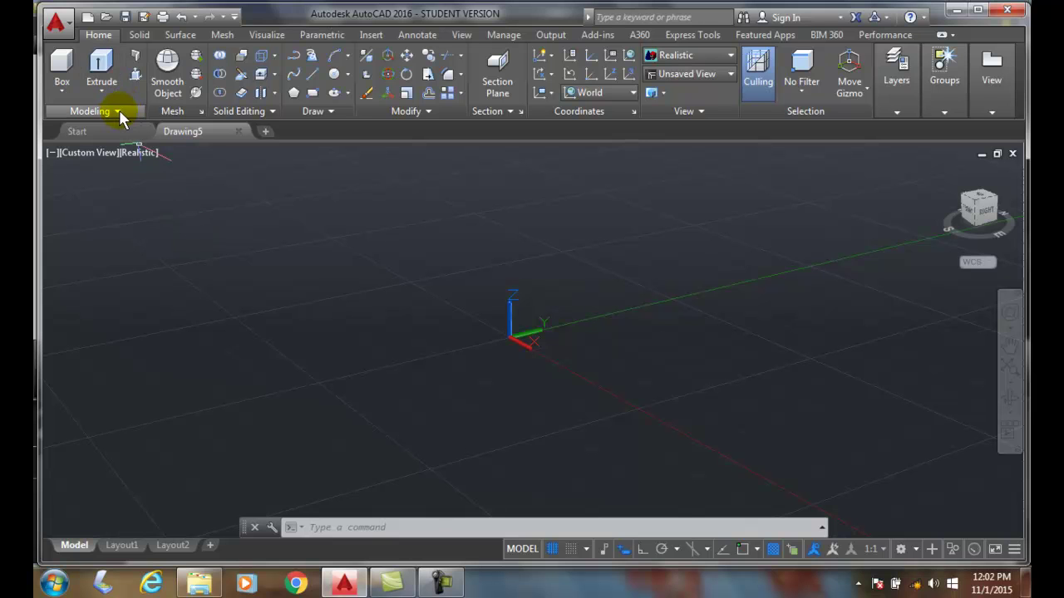
Expand the Draw panel, then show the ribbon's Show Panels list with every Home panel checked
left_click(331, 112)
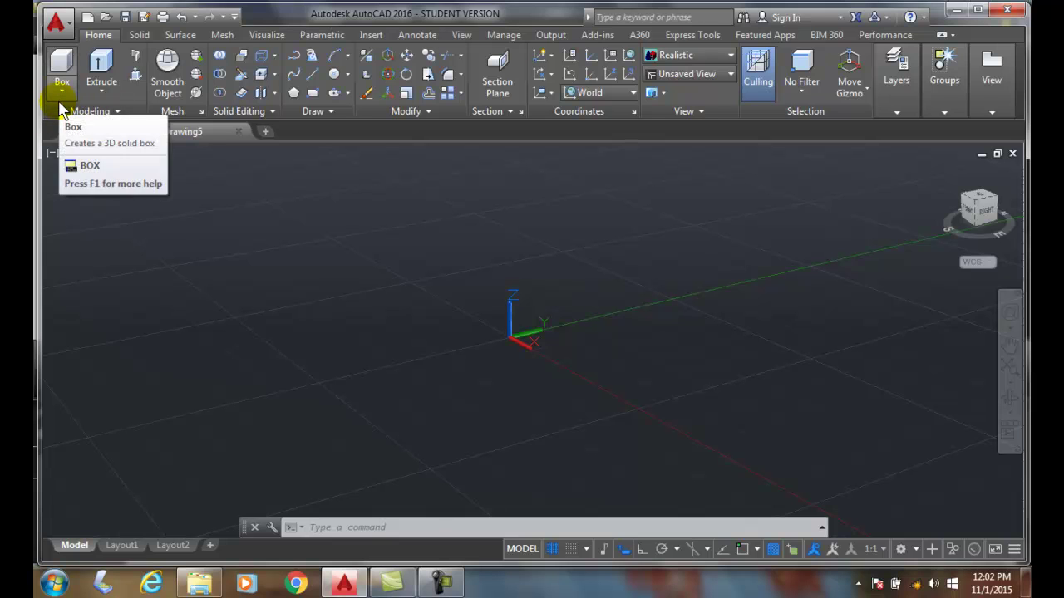
right_click(59, 102)
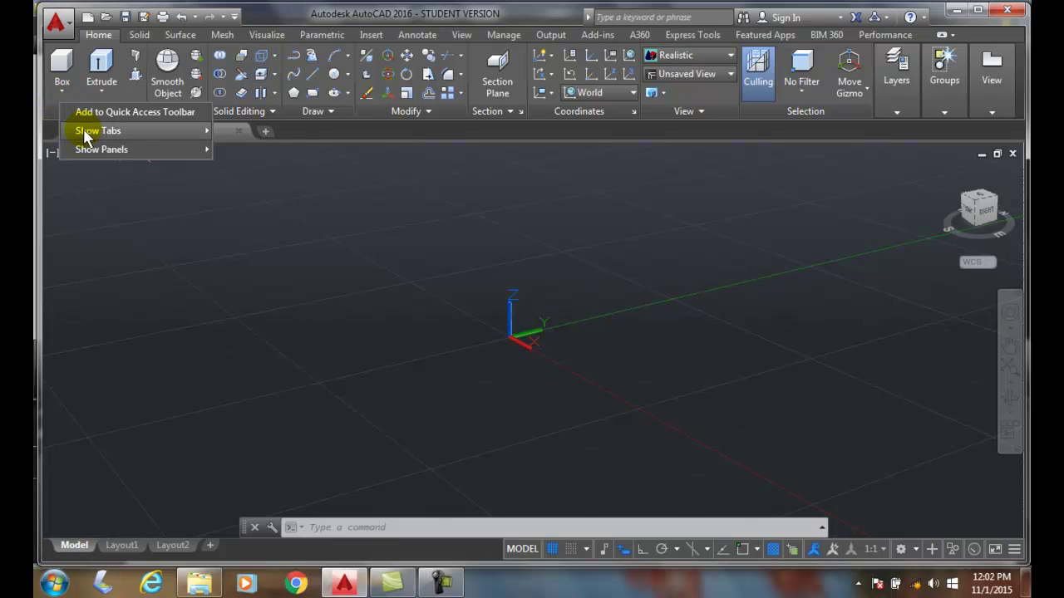
mouse_move(86, 136)
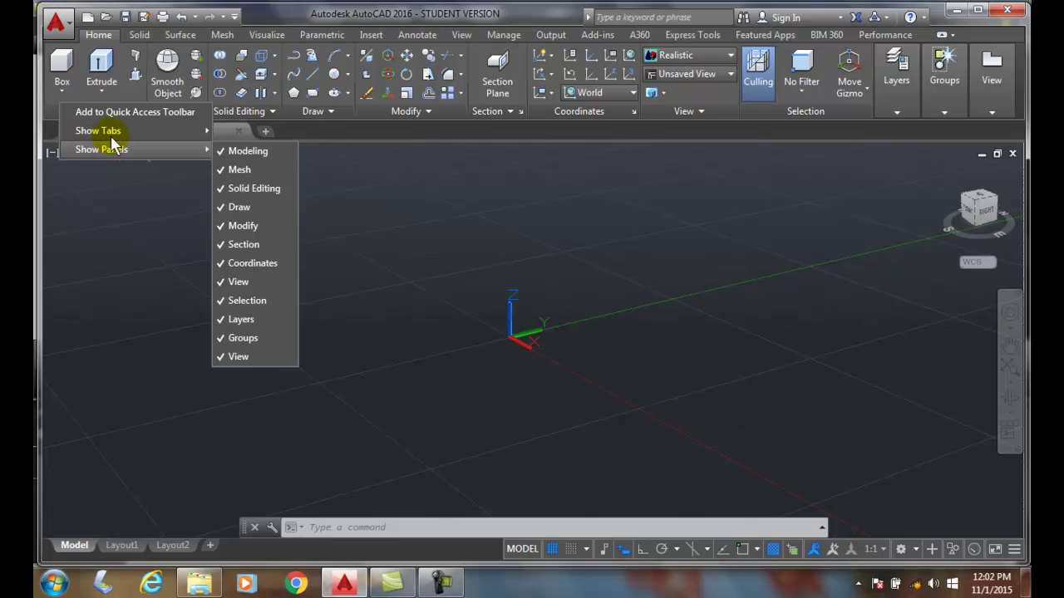
Switch to the Visualize tab and add the Animations panel to its ribbon
left_click(252, 35)
left_click(255, 35)
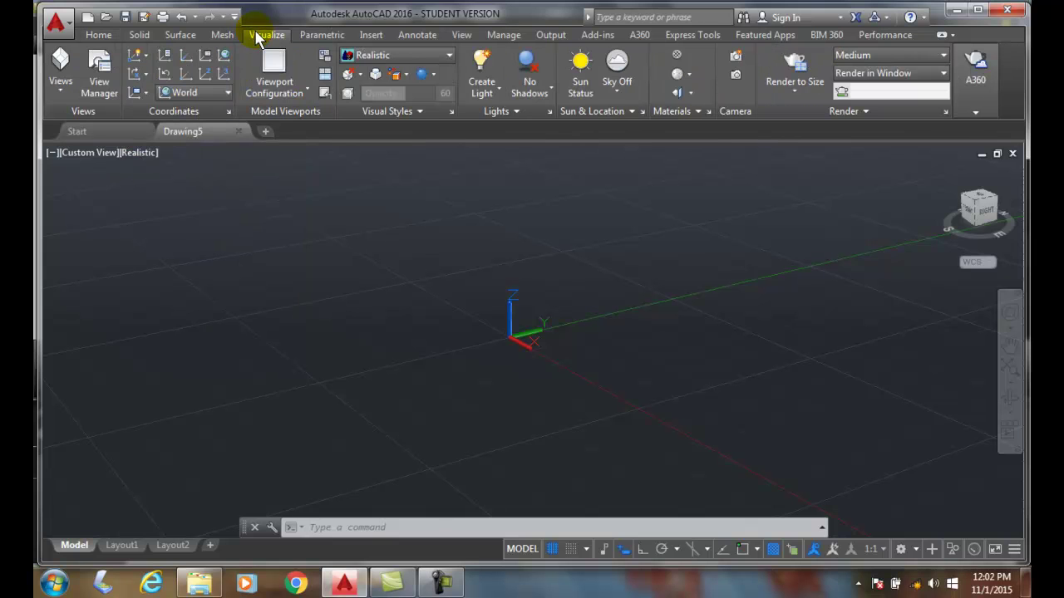
right_click(63, 103)
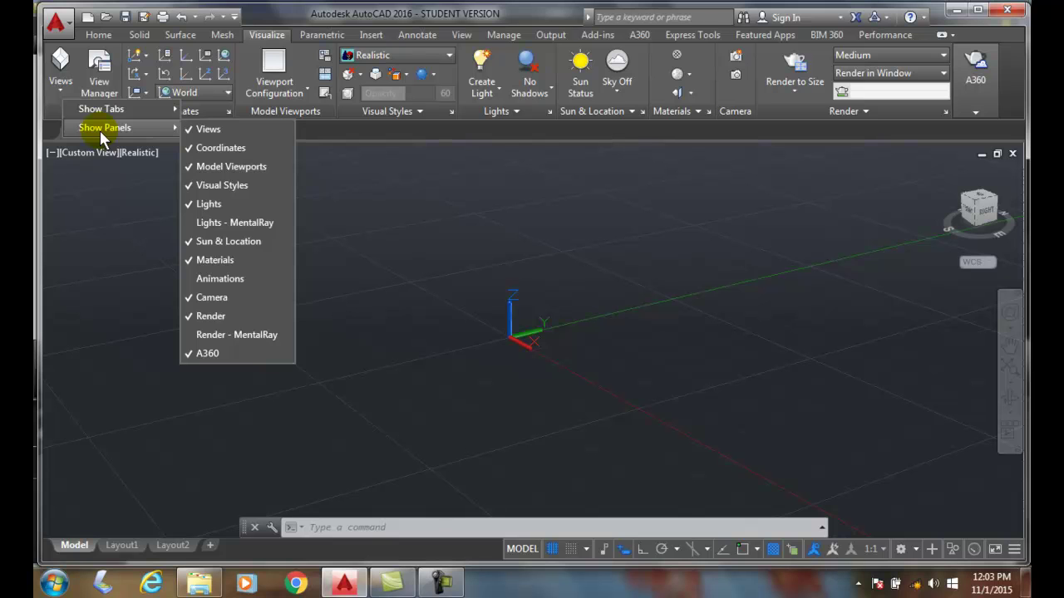
left_click(193, 280)
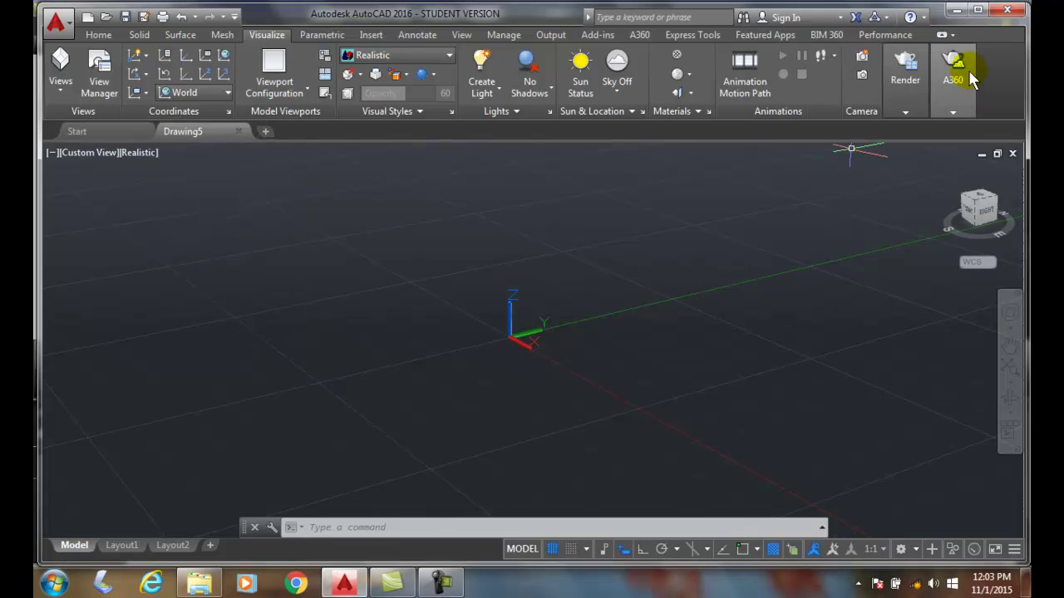
mouse_move(894, 82)
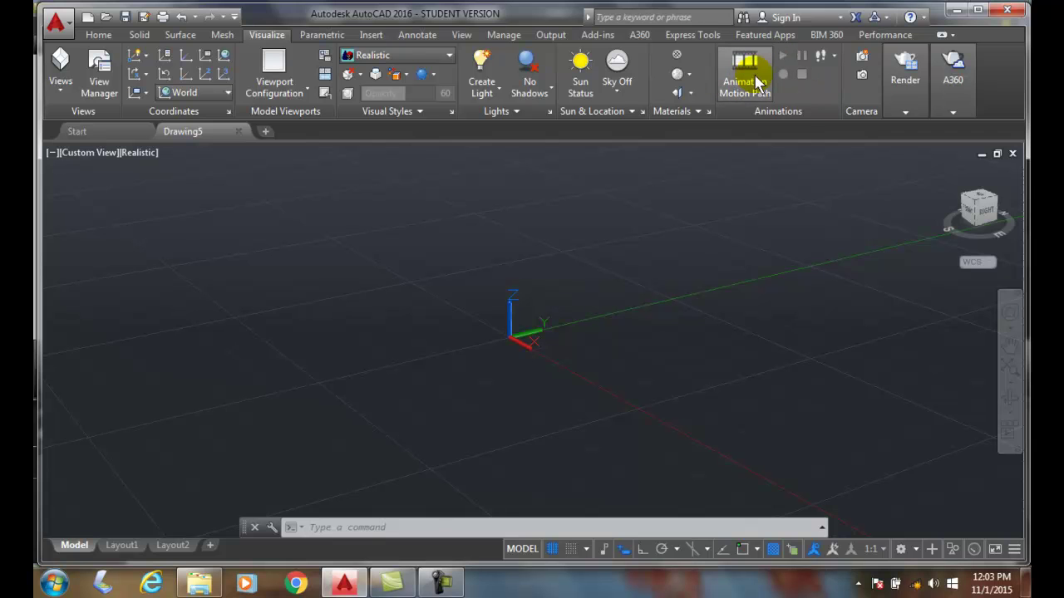
Uncheck Animations in Show Panels so the Render panel displays fully
right_click(82, 71)
mouse_move(103, 96)
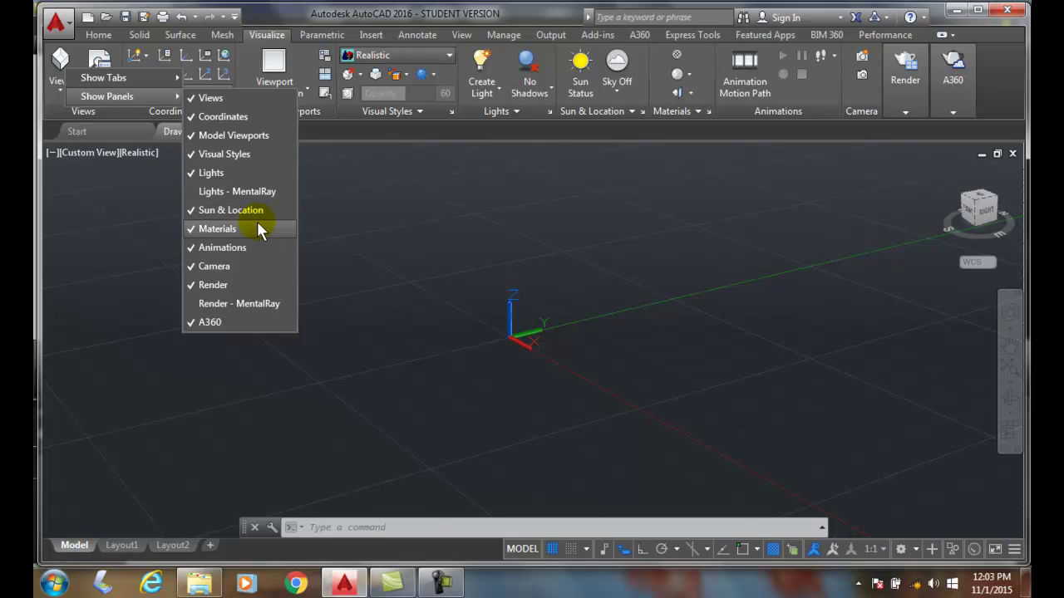
left_click(192, 247)
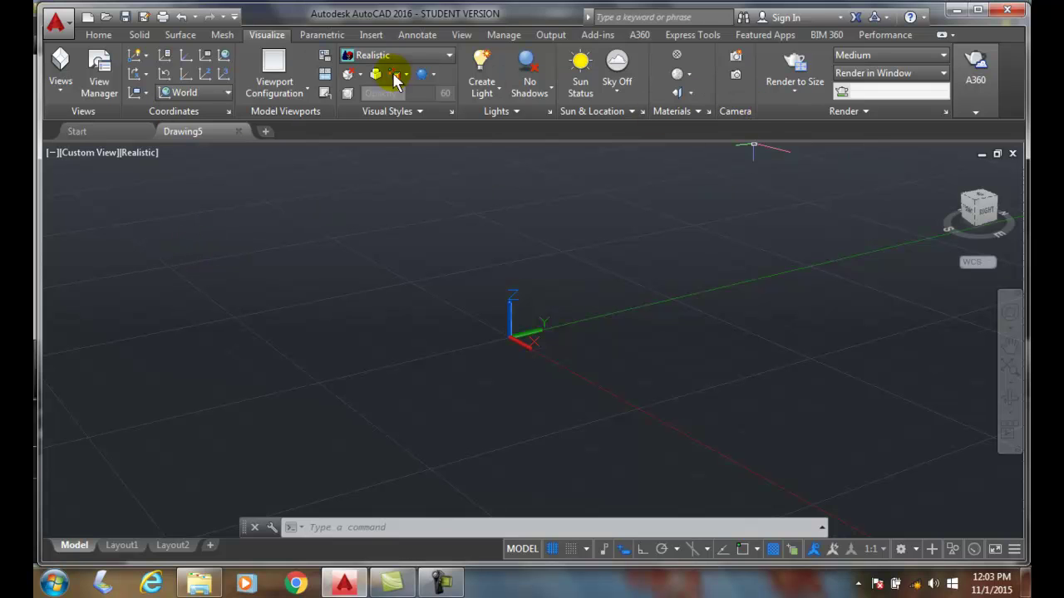
left_click(172, 34)
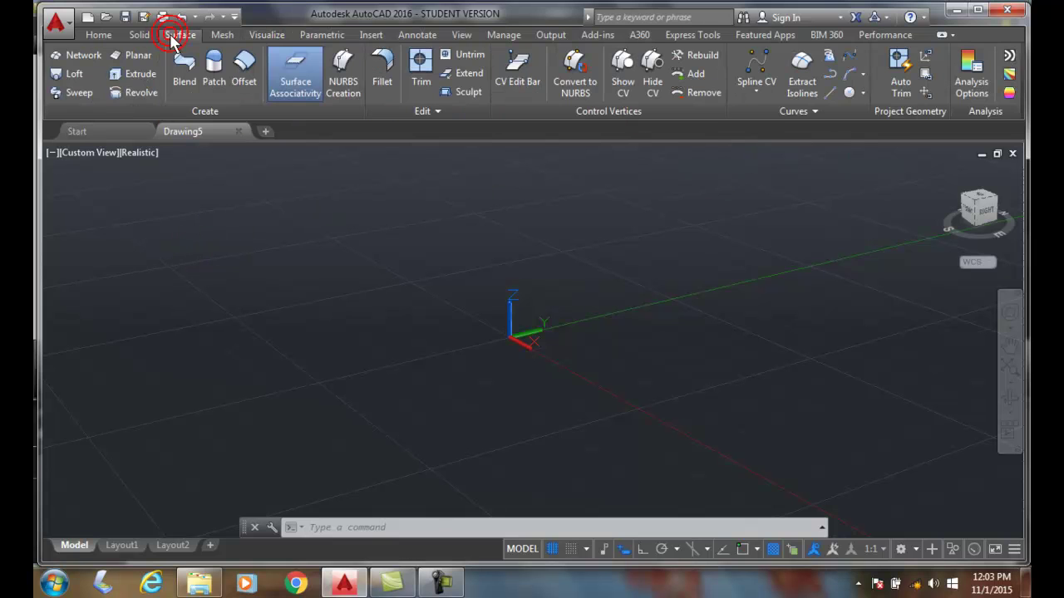
left_click(138, 35)
left_click(175, 35)
left_click(220, 34)
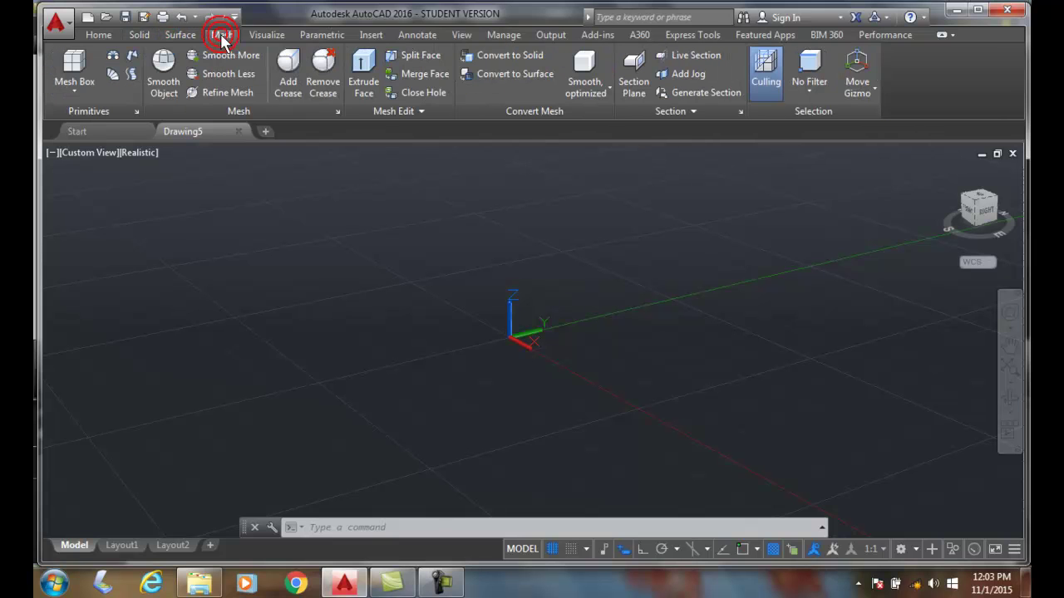
left_click(266, 34)
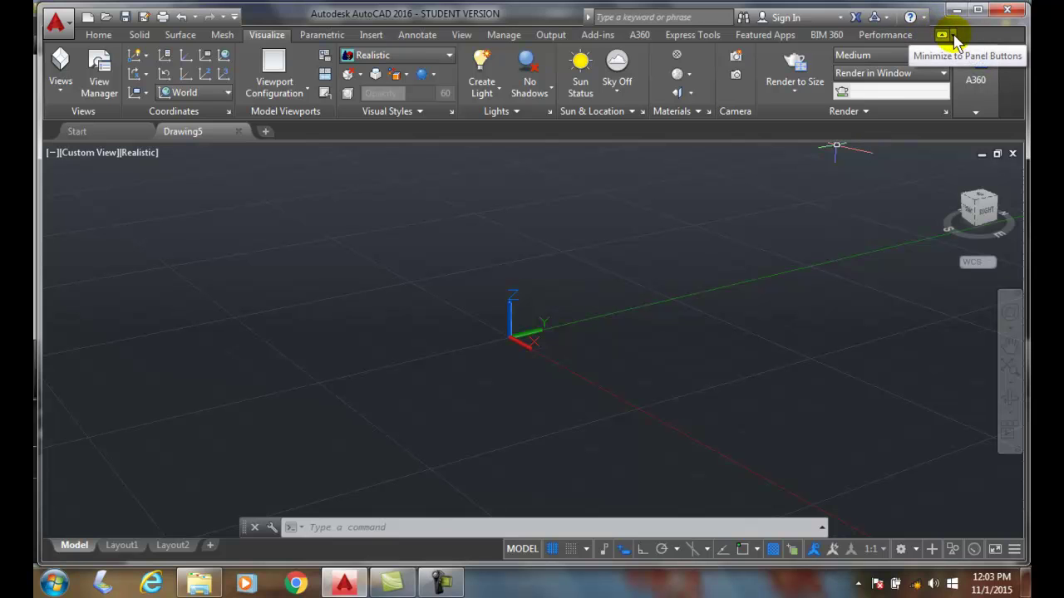
Minimize the ribbon to tabs and temporarily reveal the View tab's panels
left_click(952, 35)
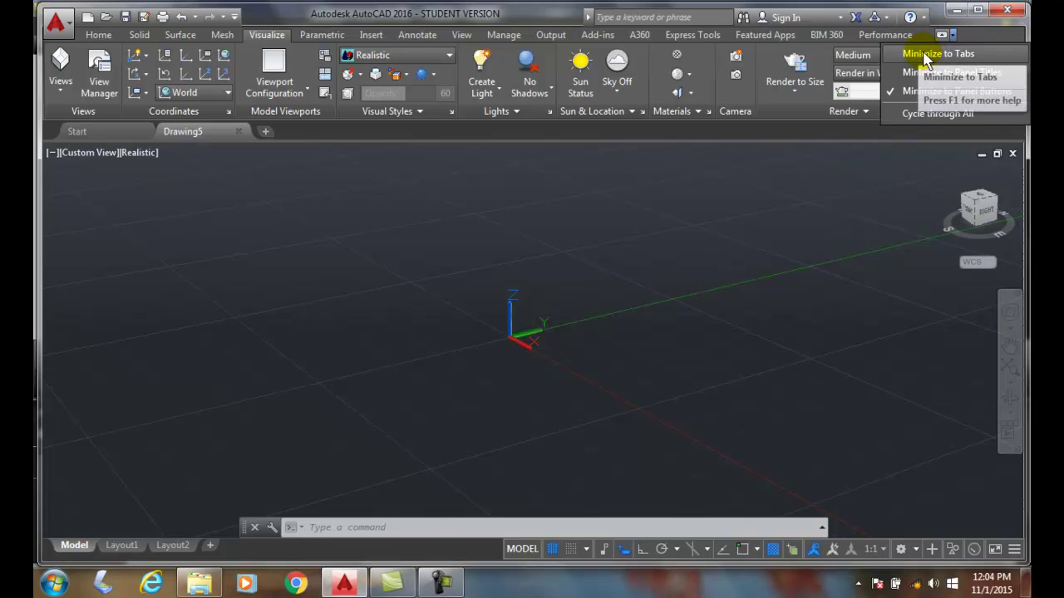
left_click(925, 55)
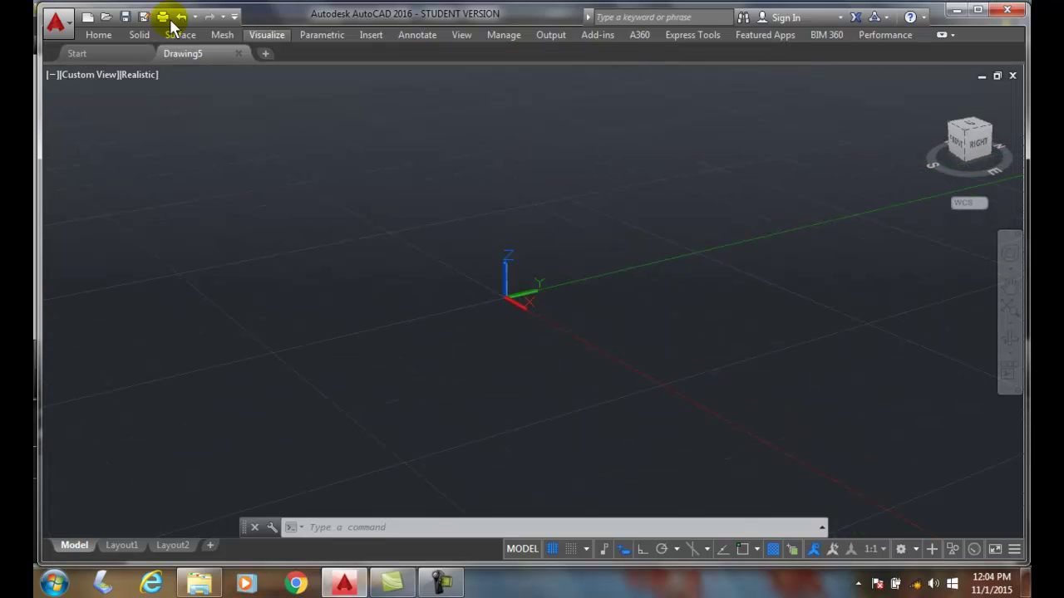
left_click(461, 37)
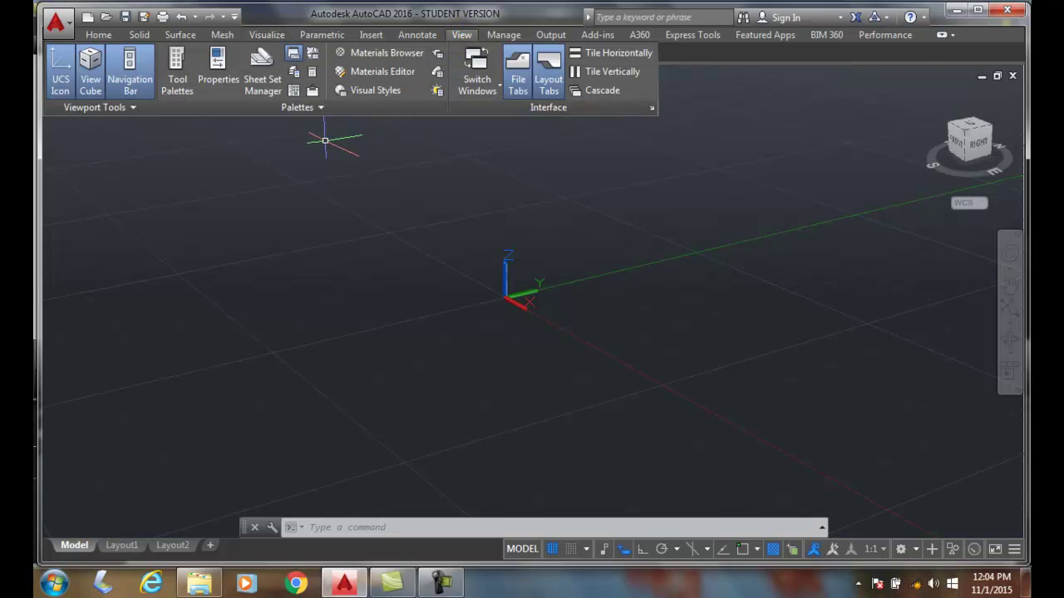
Minimize the ribbon to panel titles and show Home's Modeling, Mesh, Solid Editing, Draw and Modify titles
left_click(953, 36)
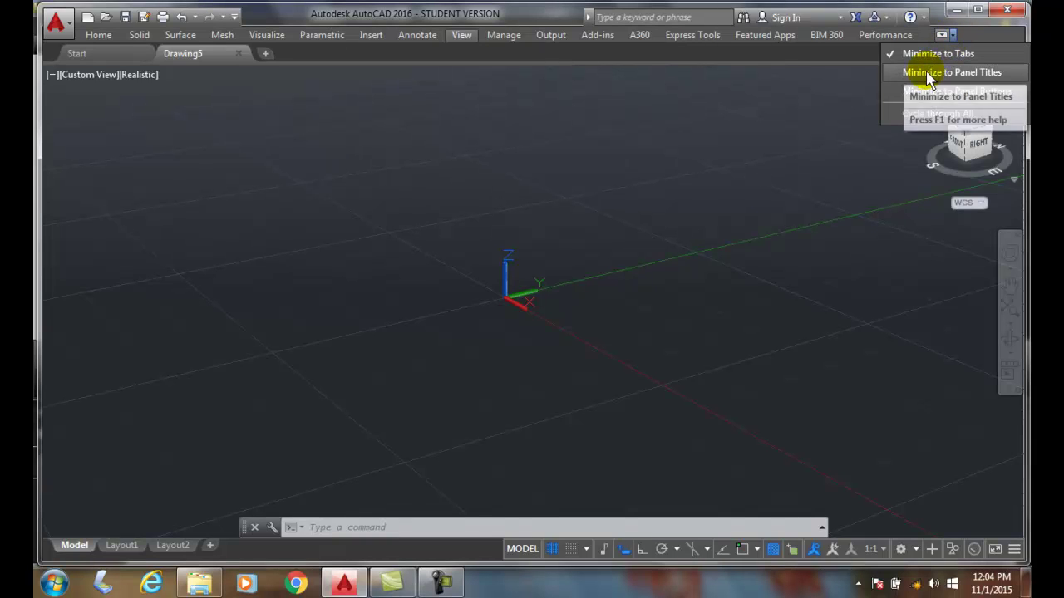
left_click(939, 72)
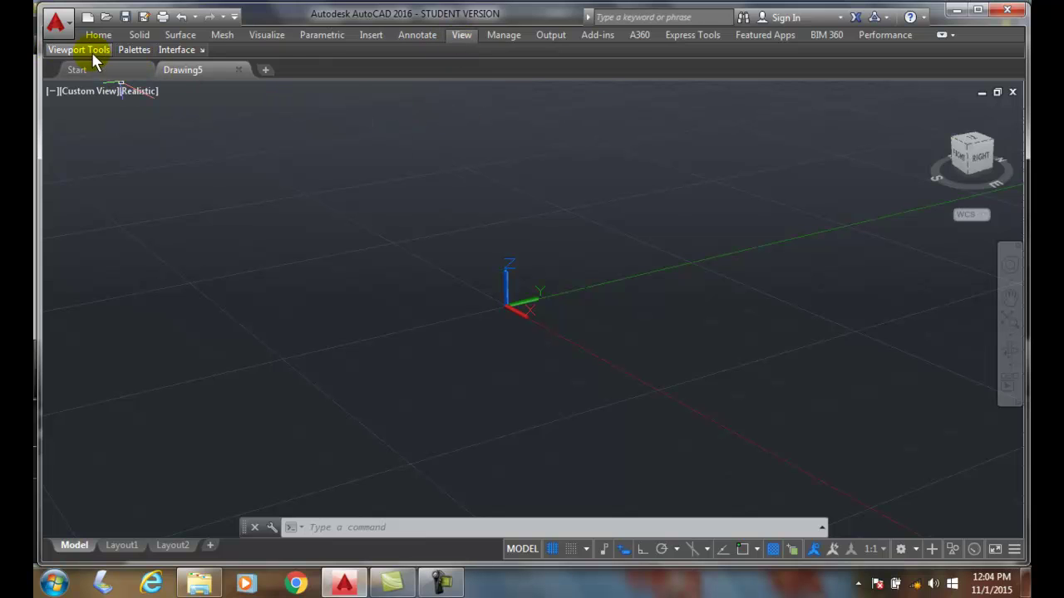
mouse_move(135, 55)
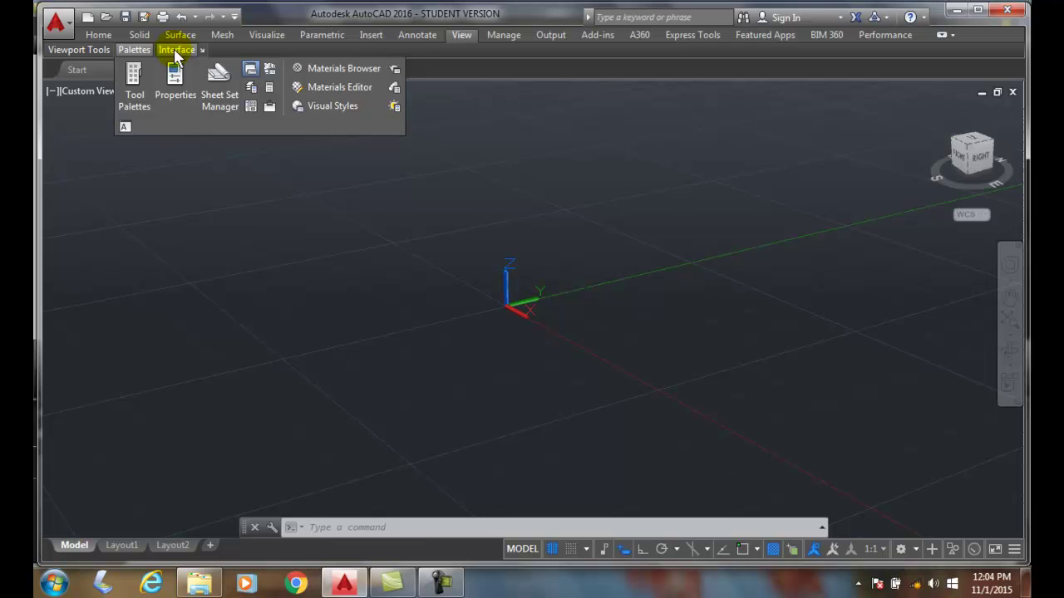
left_click(90, 37)
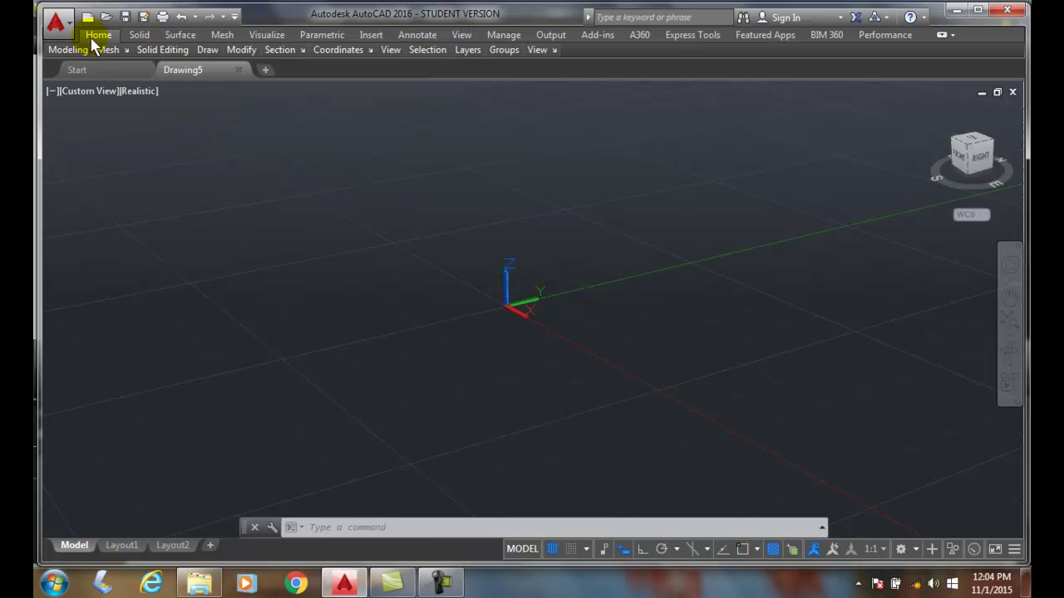
mouse_move(72, 51)
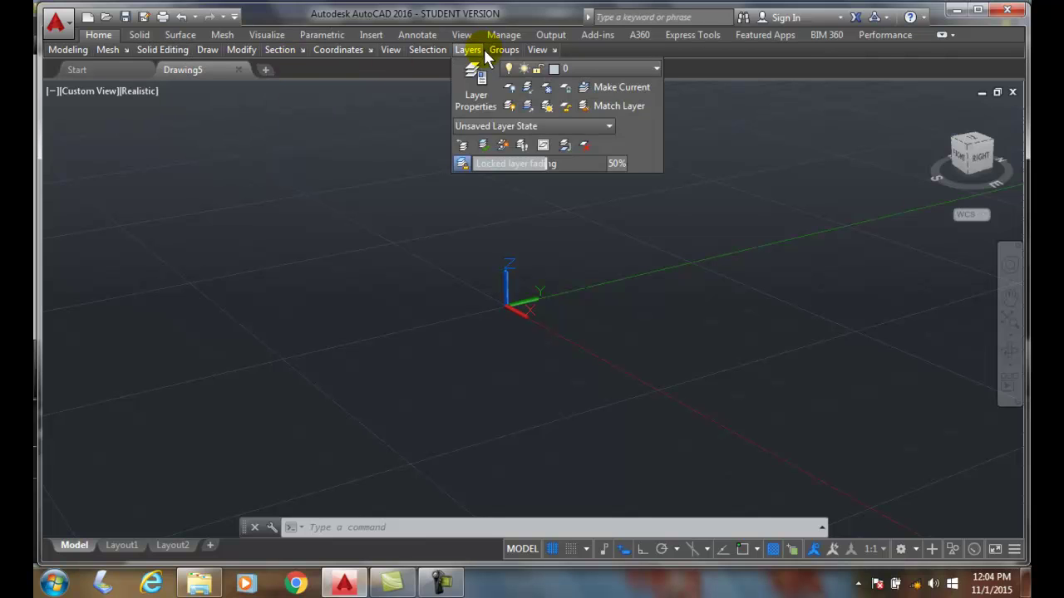
left_click(952, 35)
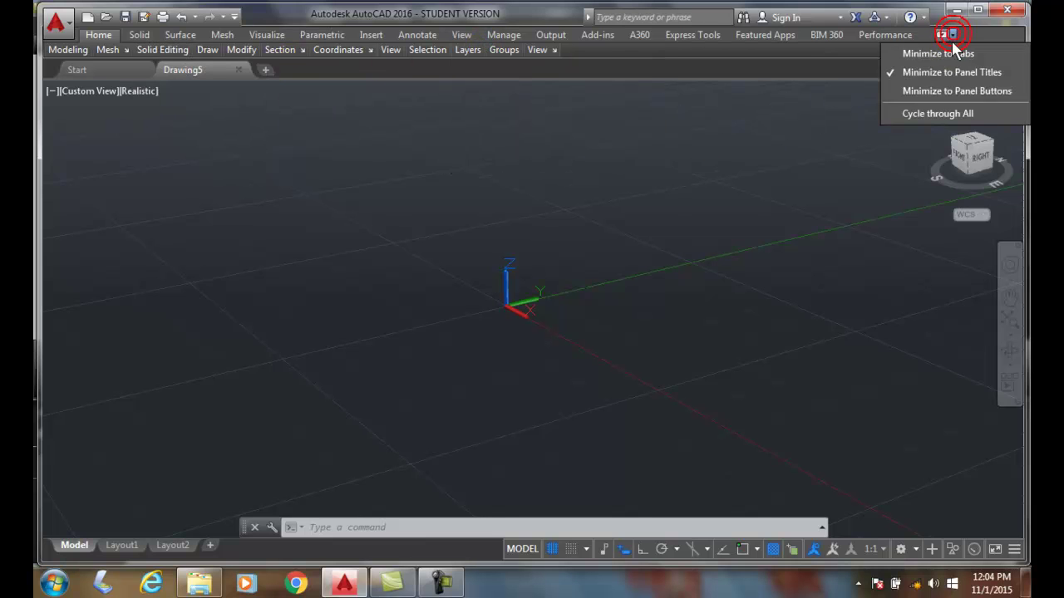
Minimize the ribbon to panel buttons and preview the Mesh and Solid Editing buttons
left_click(934, 89)
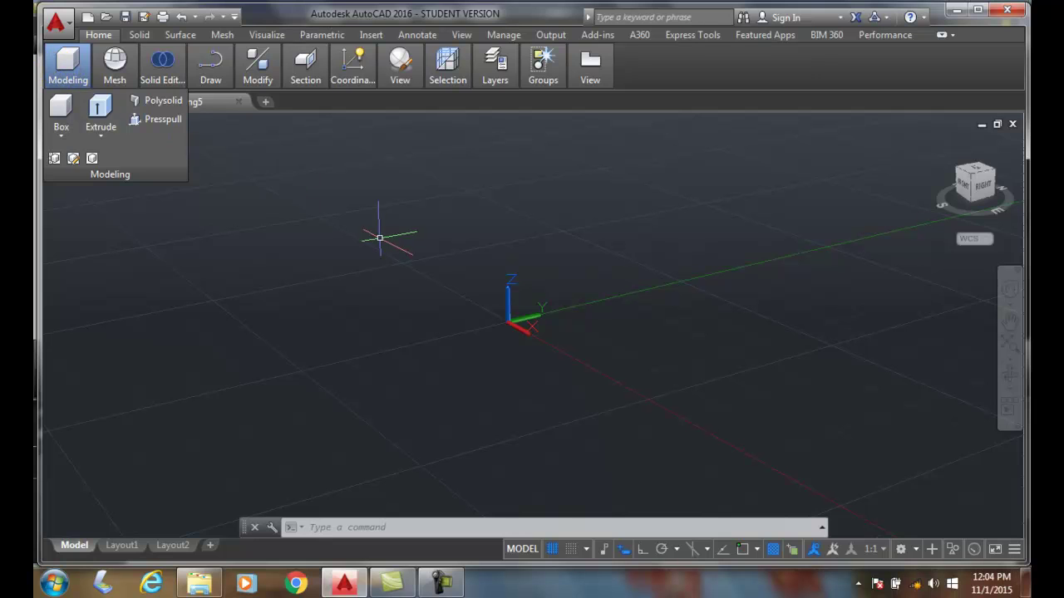
mouse_move(115, 76)
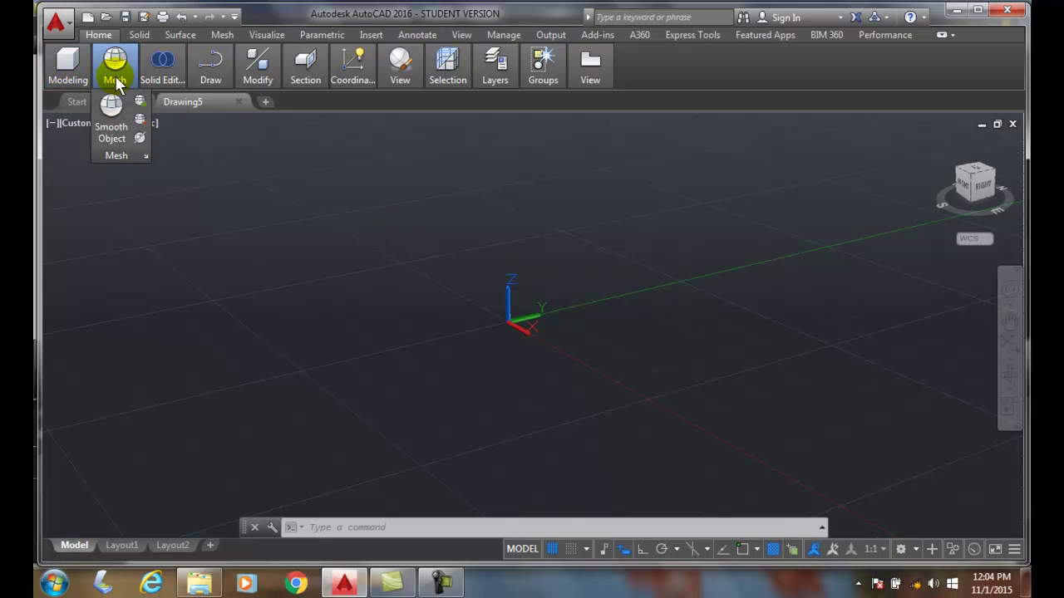
mouse_move(166, 75)
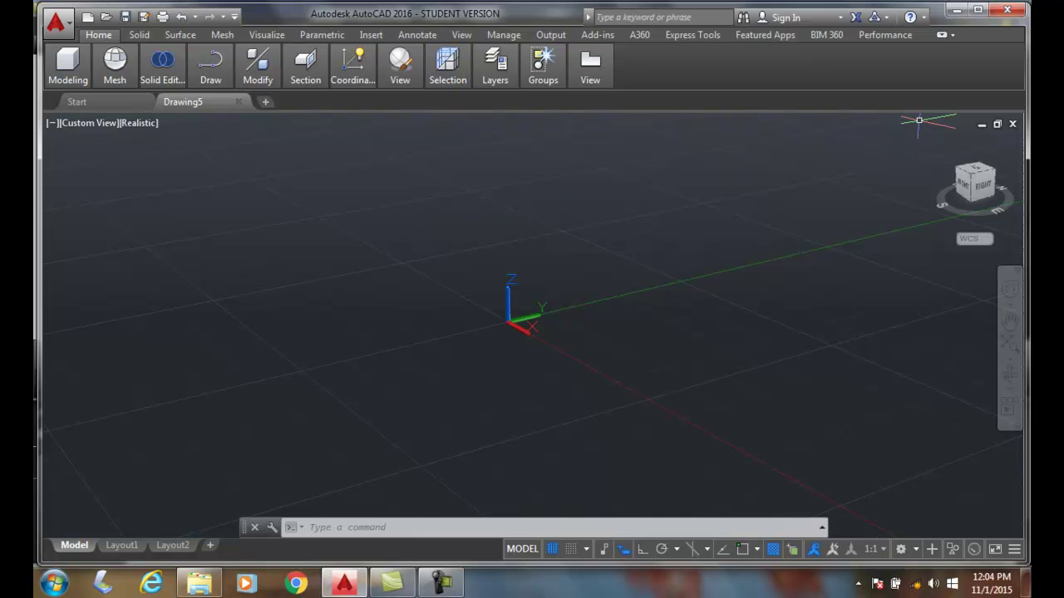
Use Show Full Ribbon to restore all Home panels with Box, Extrude and other tools
left_click(942, 37)
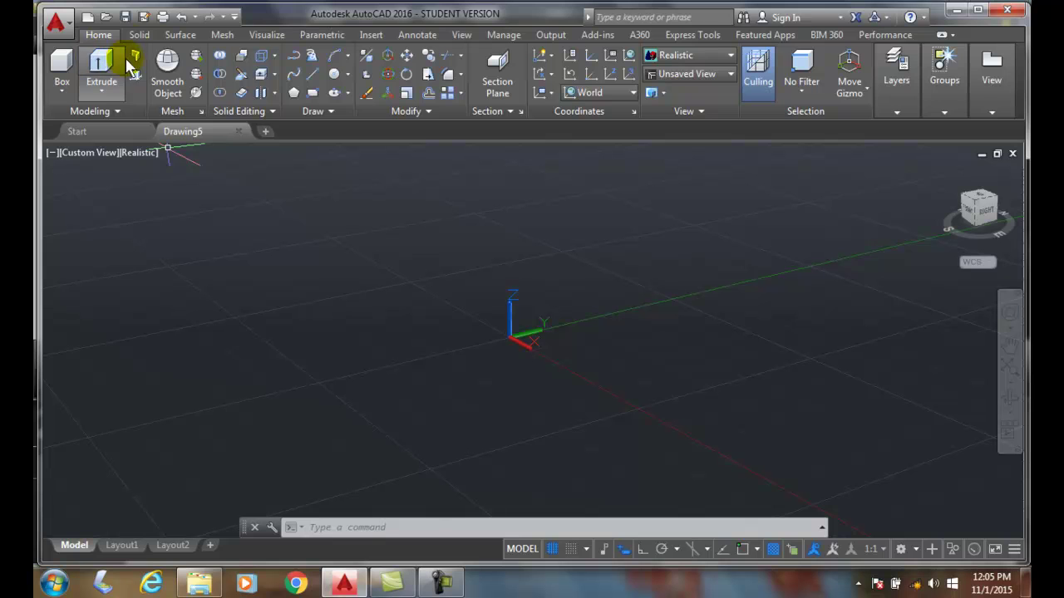
left_click(140, 34)
left_click(179, 34)
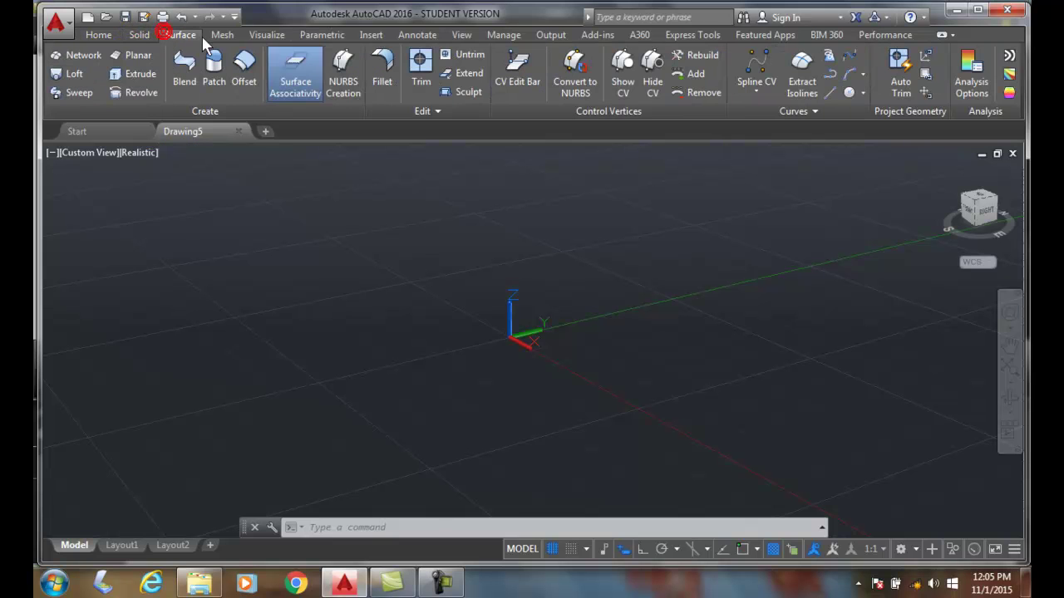
left_click(222, 35)
left_click(269, 34)
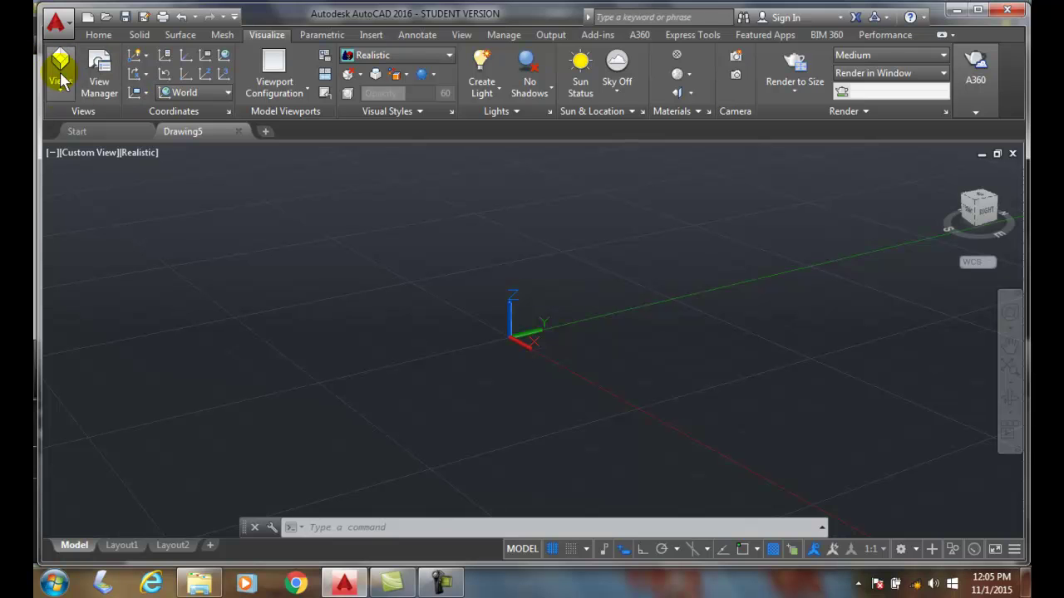
left_click(98, 35)
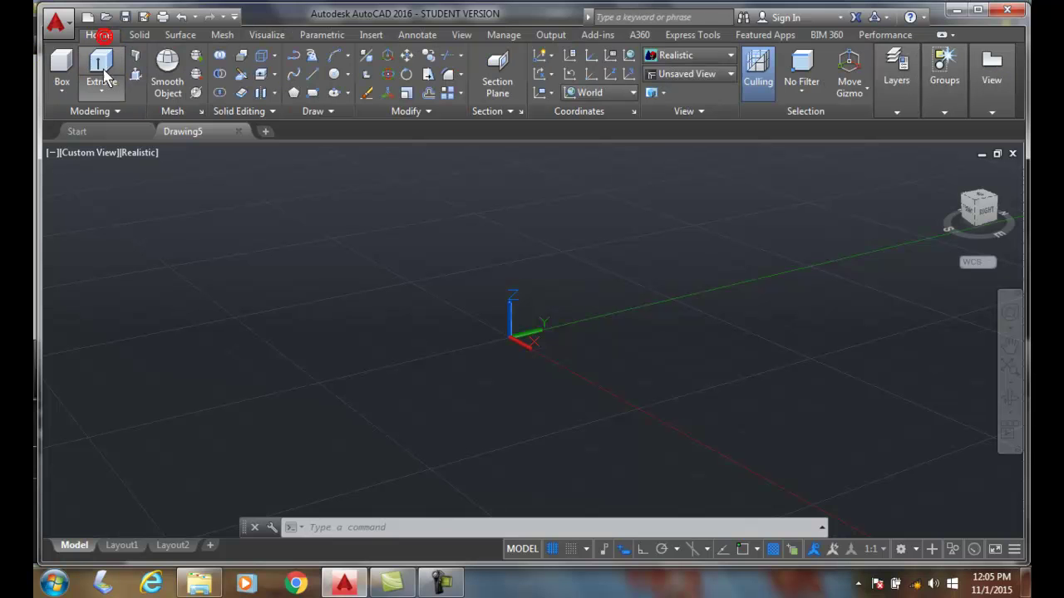
left_click(119, 113)
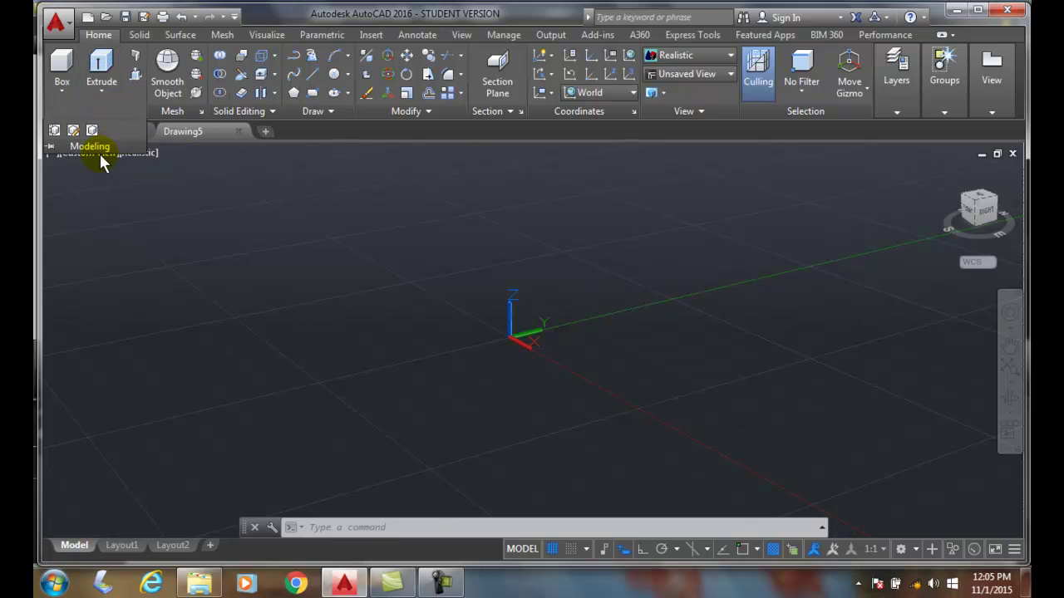
left_click(182, 237)
left_click(184, 242)
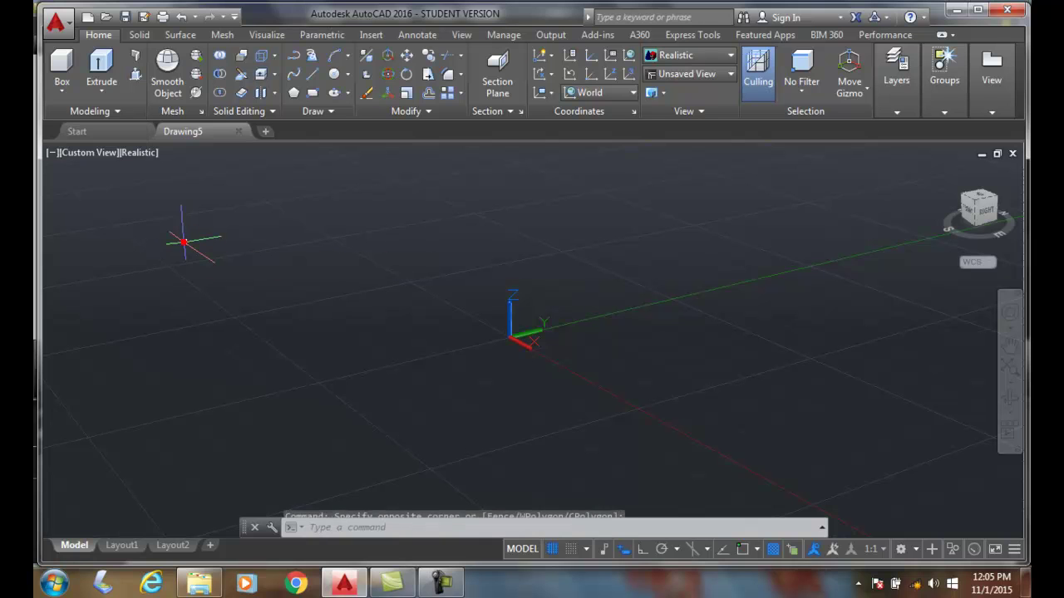